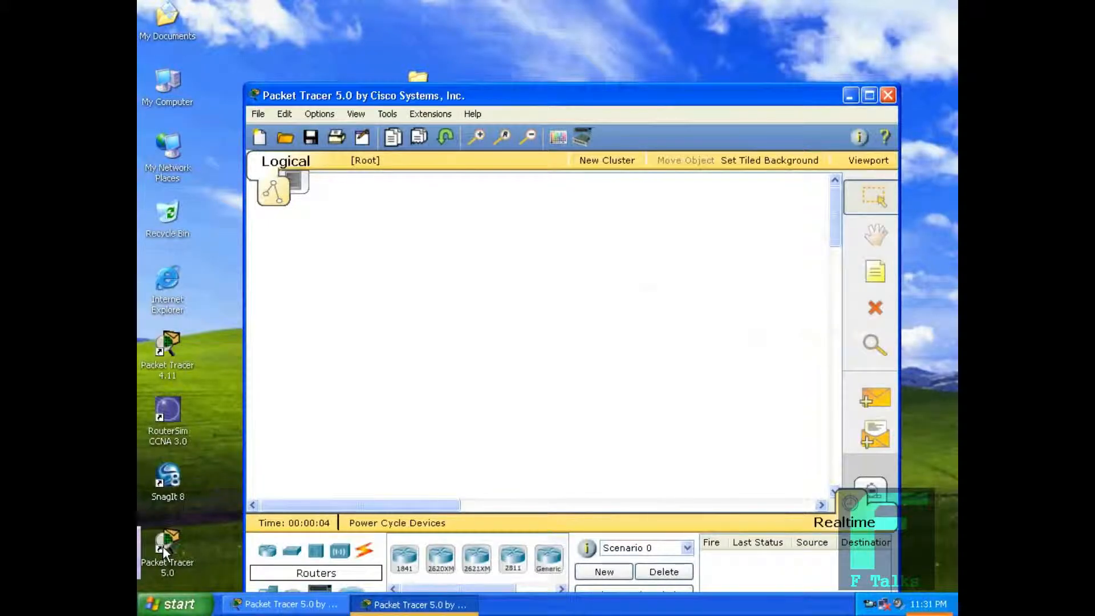
Step: Maximize the window and open the file "ccna general network layout" from the CCNA folder in My Documents
left_click(870, 94)
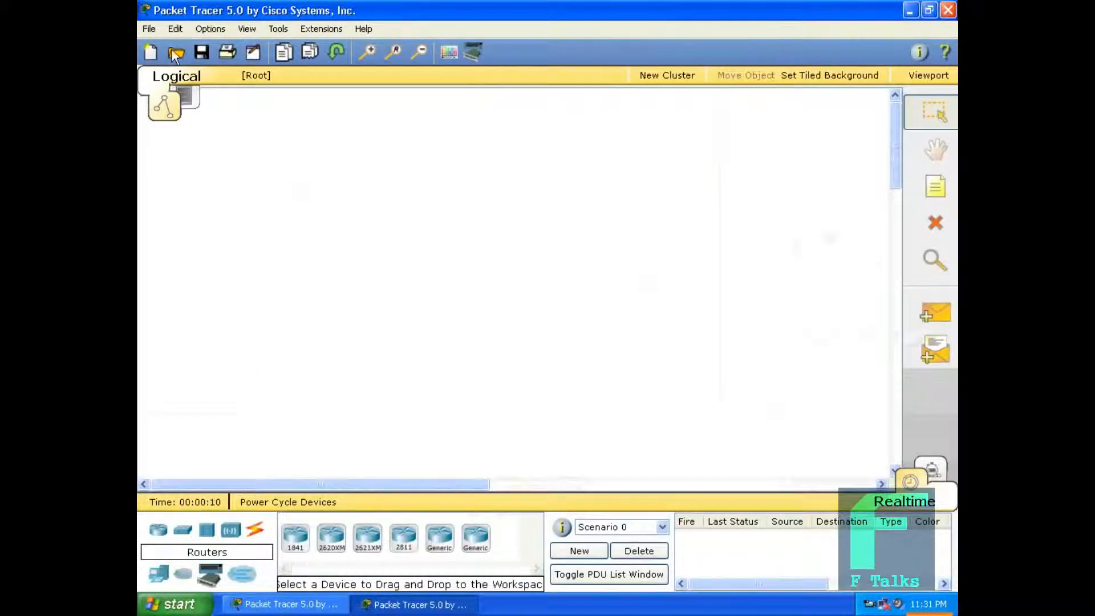
left_click(166, 48)
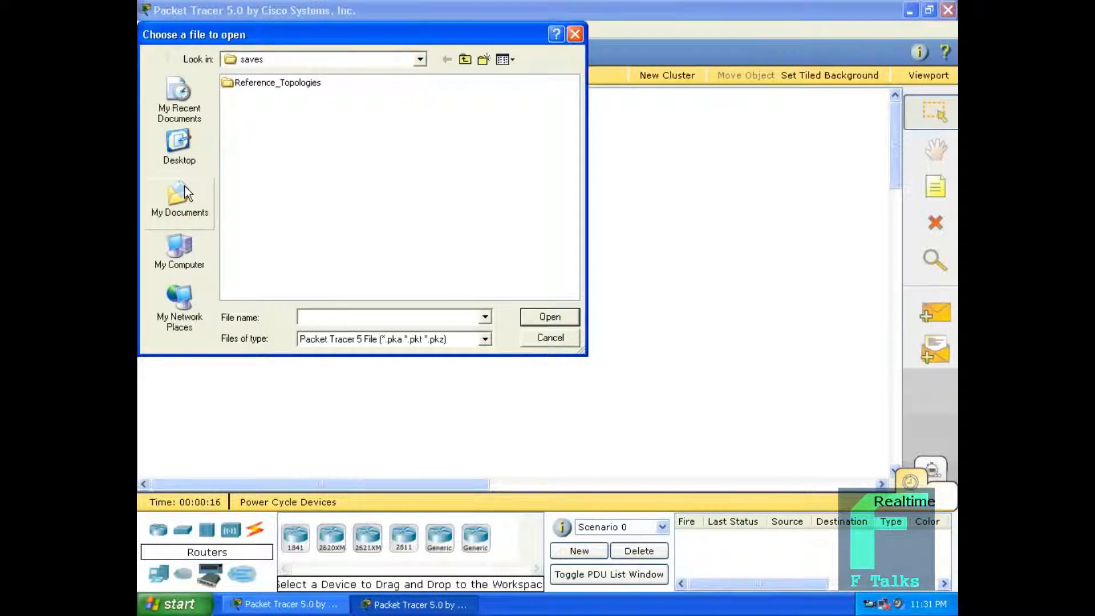
left_click(184, 188)
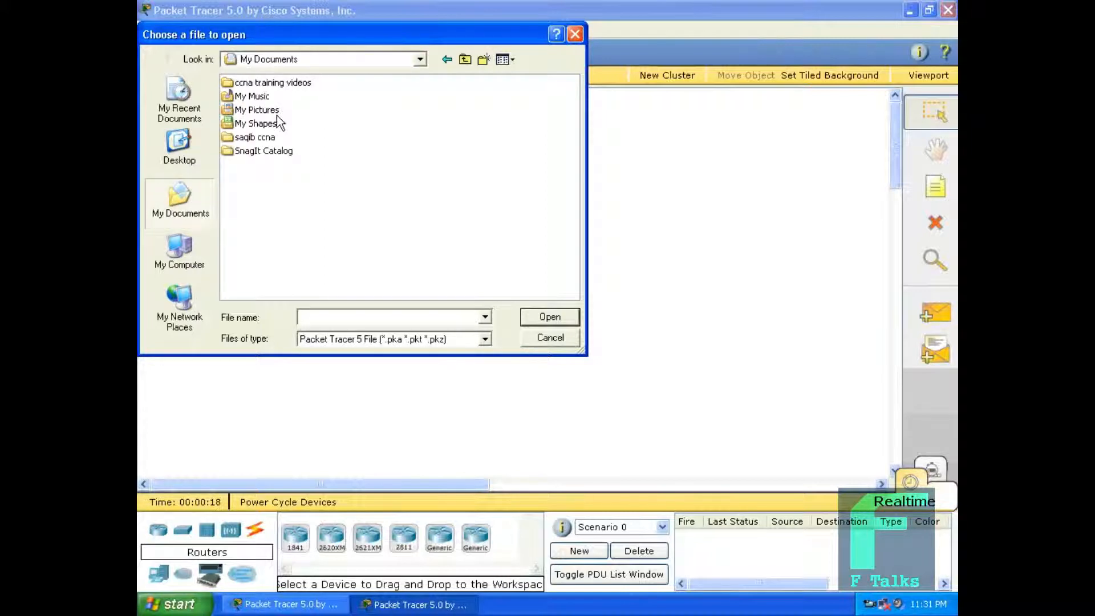
double_click(259, 136)
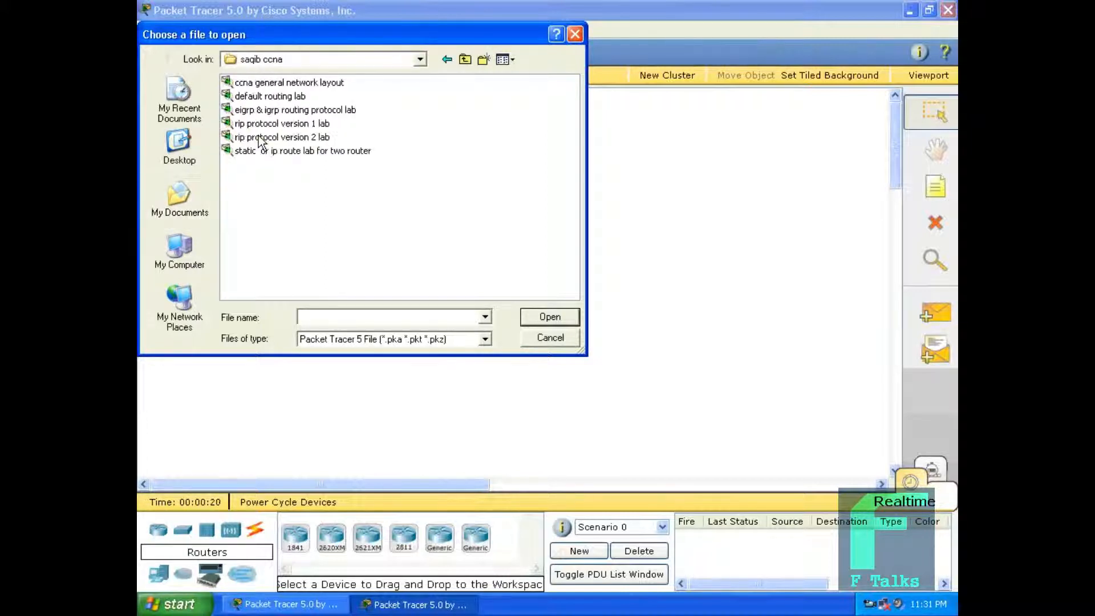
left_click(276, 83)
left_click(549, 317)
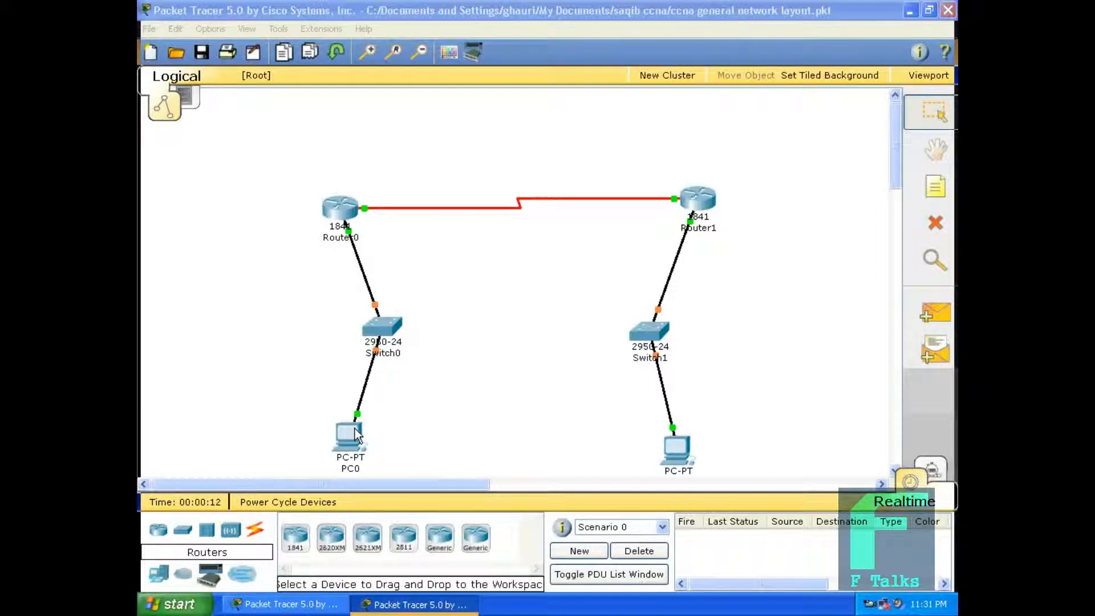
left_click(414, 464)
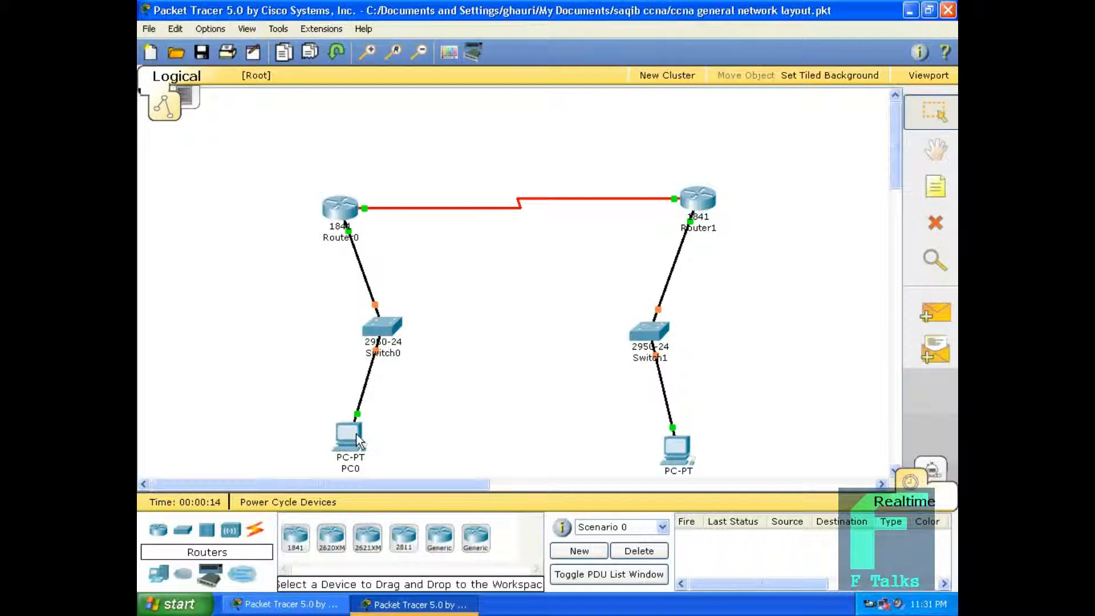
Step: Open Router0's command line interface and enter privileged mode with the enable command
mouse_move(358, 441)
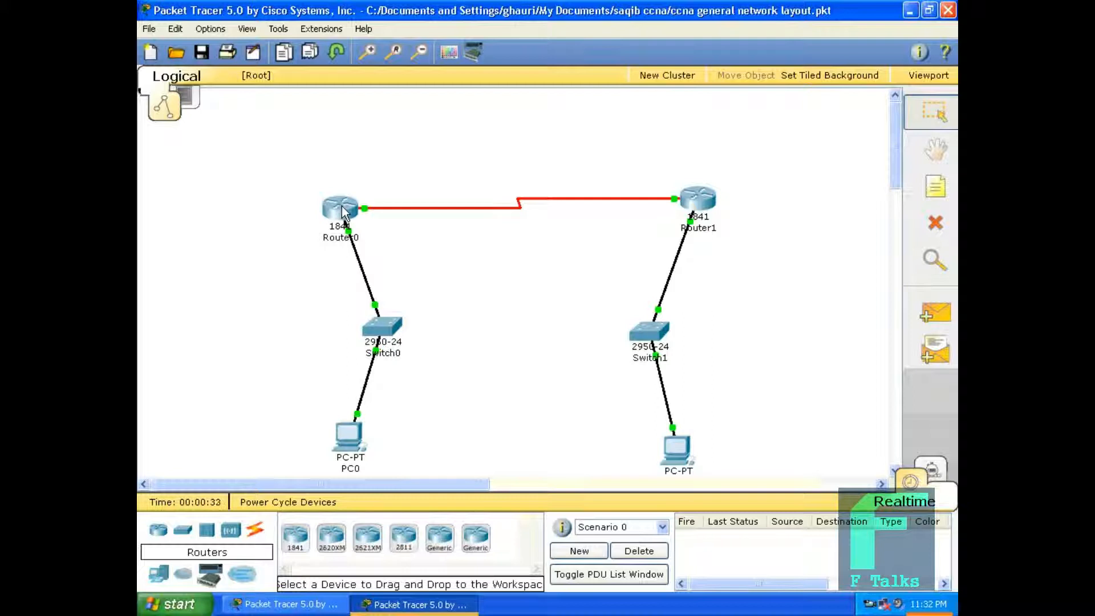
mouse_move(341, 207)
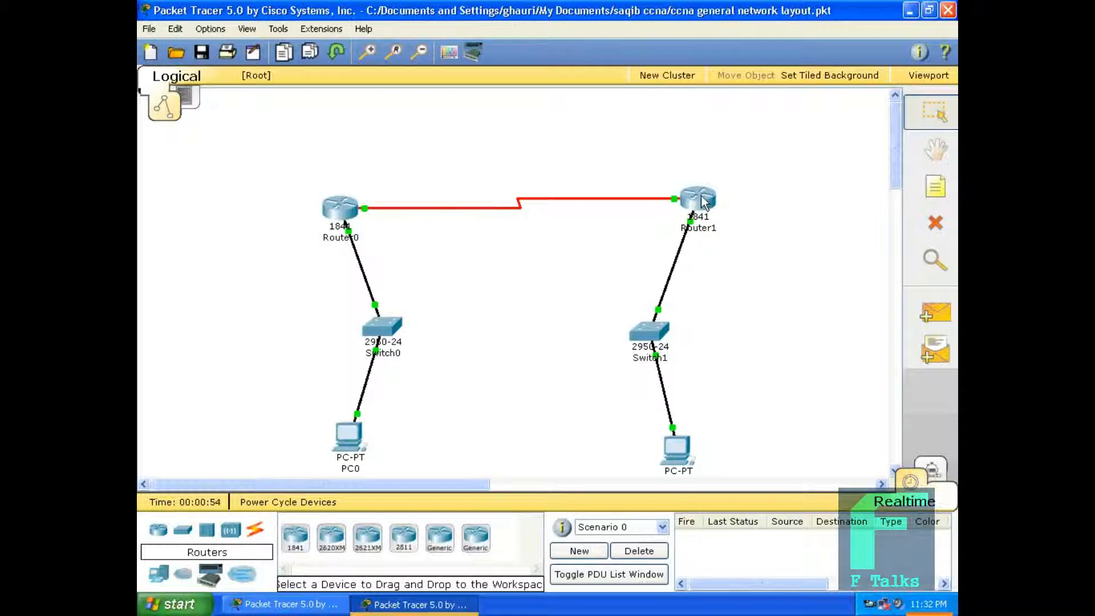
mouse_move(703, 200)
mouse_move(678, 465)
left_click(340, 209)
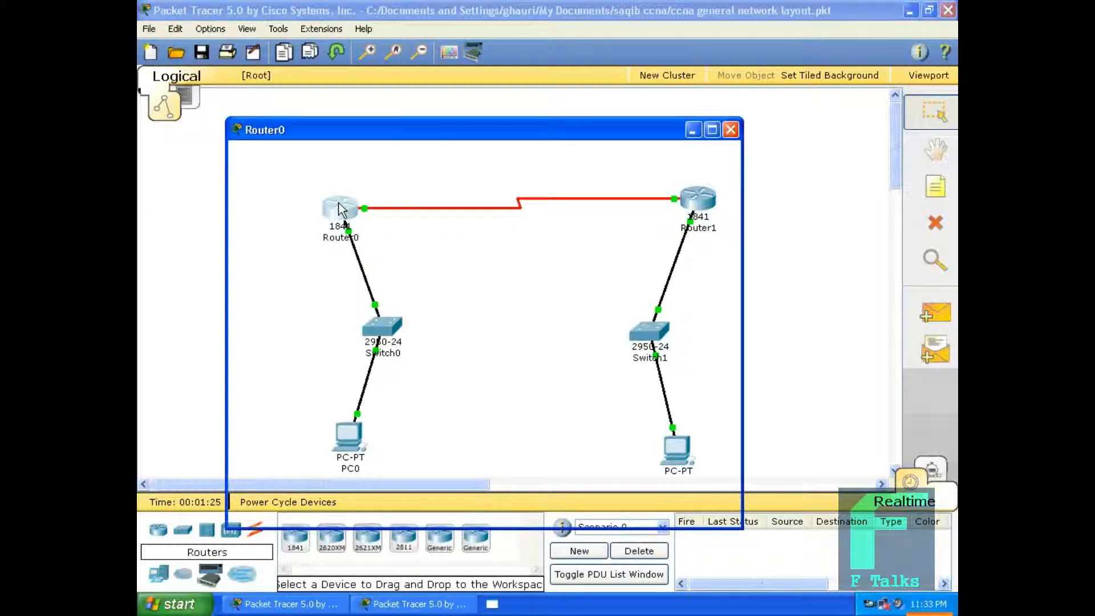
left_click(368, 151)
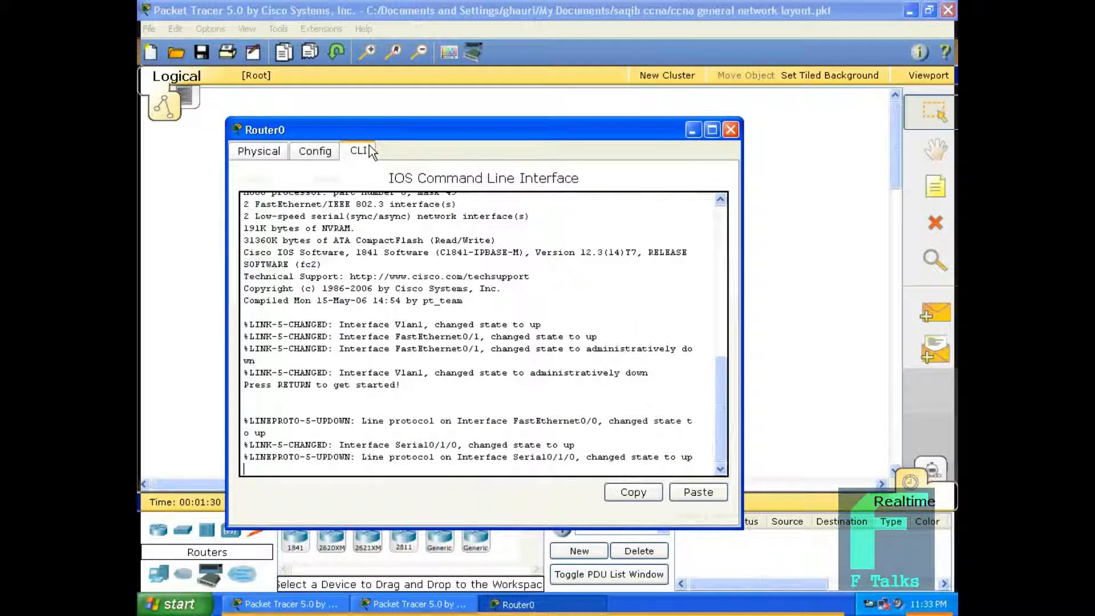
key("Return")
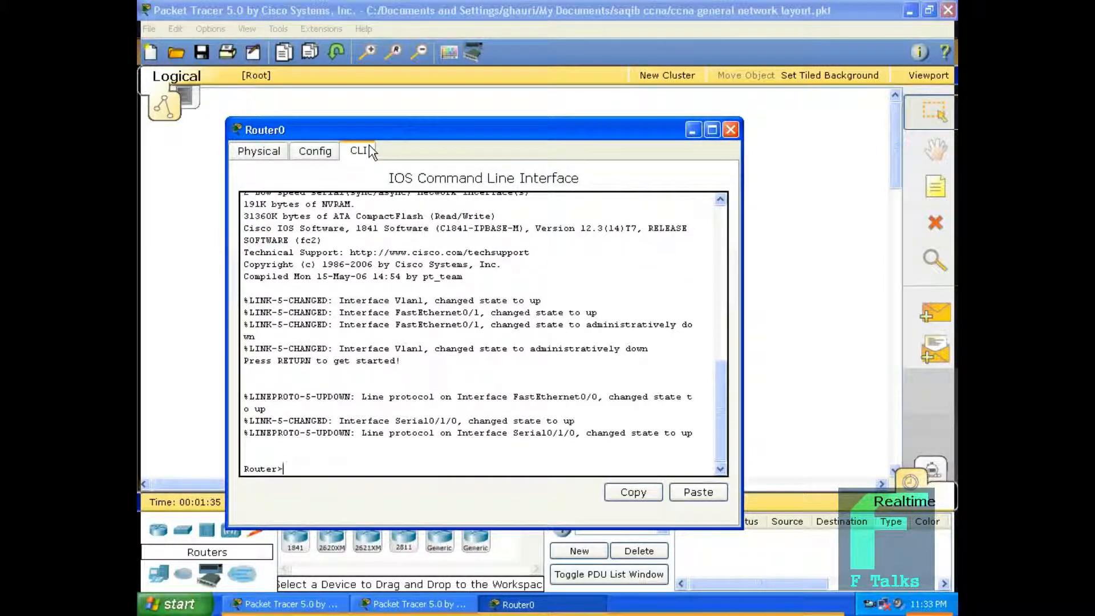
type("EN")
key("Tab")
key("Return")
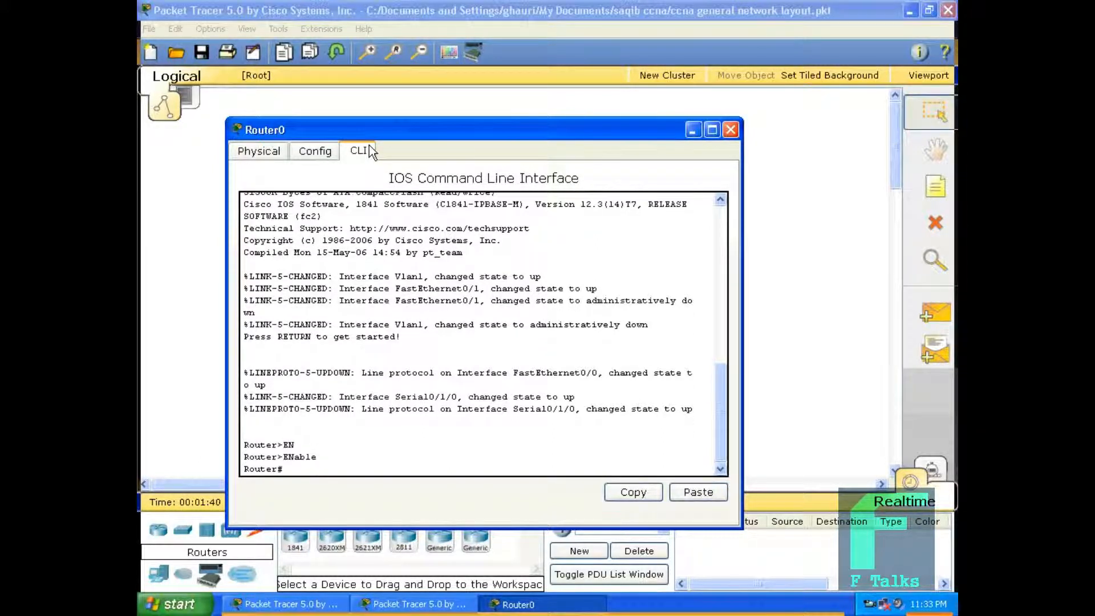
Step: Enter global configuration mode on Router0 with configure terminal
type("confi")
key("Tab")
type("ter")
key("Tab")
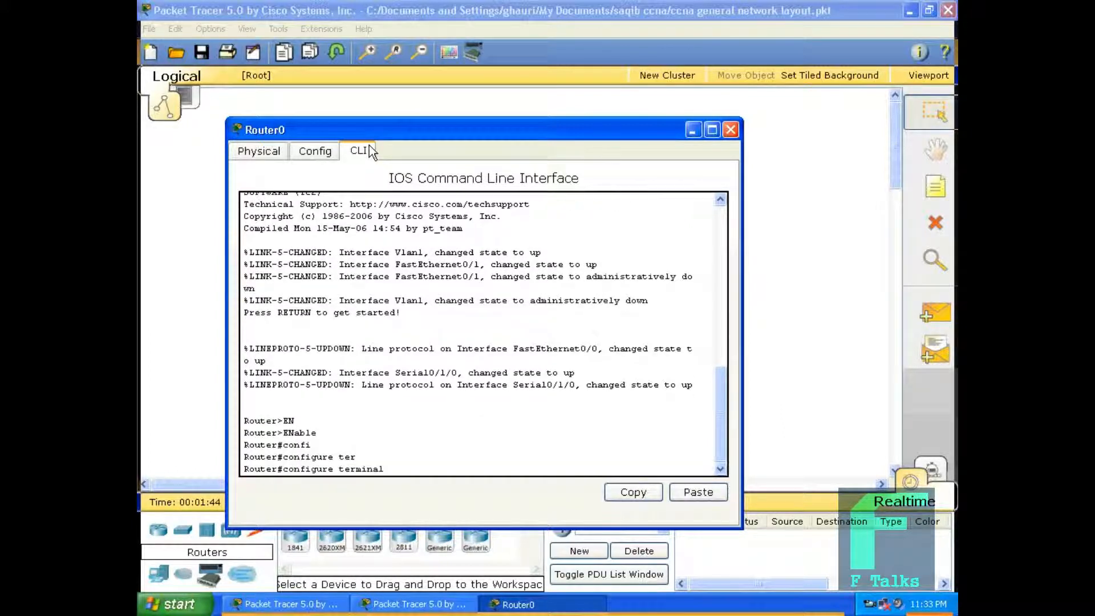
key("Return")
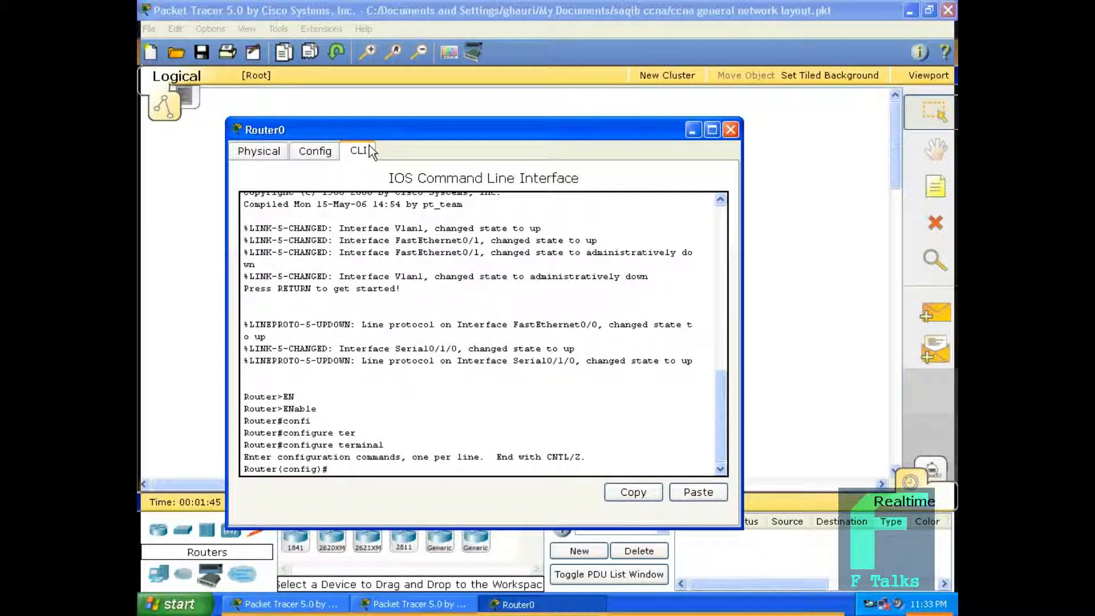
Step: Add a default route on Router0 with ip route 0.0.0.0 0.0.0.0 1.1.1.2 and close its window
type("ip router")
key("BackSpace")
type("0.0.0.0 0.0.0.0")
type("1.1.1.2")
key("Return")
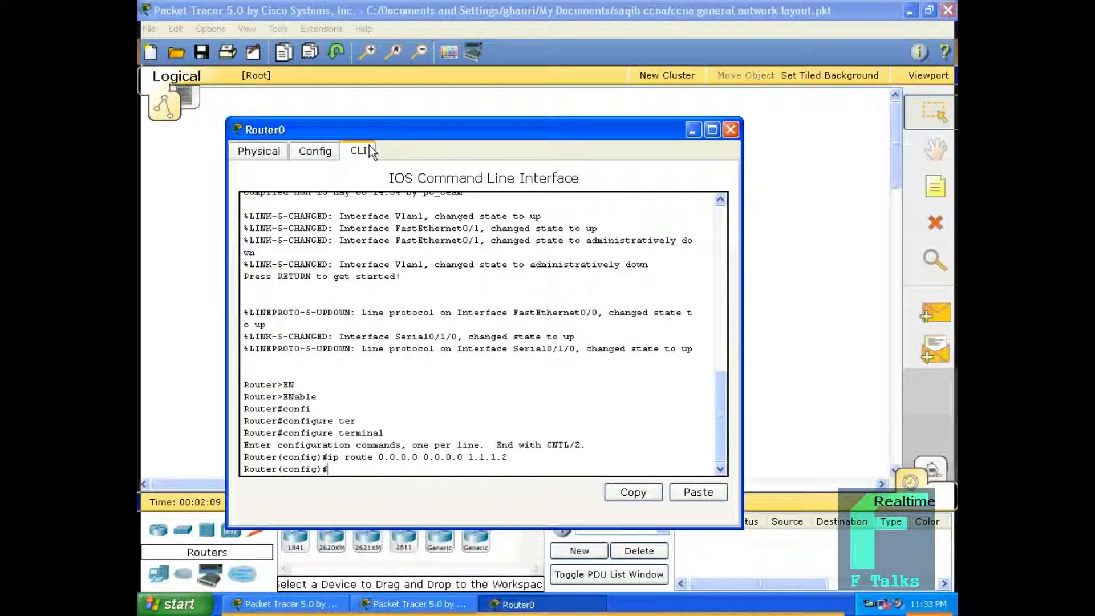
left_click(730, 129)
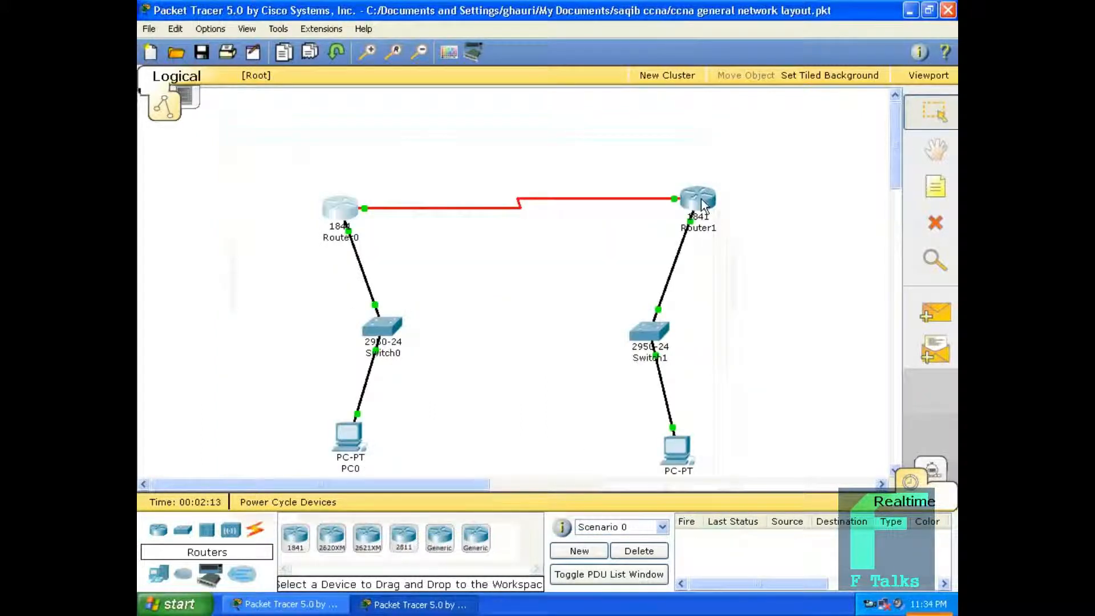
Step: Open Router1's command line interface and enter privileged mode with the enable command
left_click(701, 200)
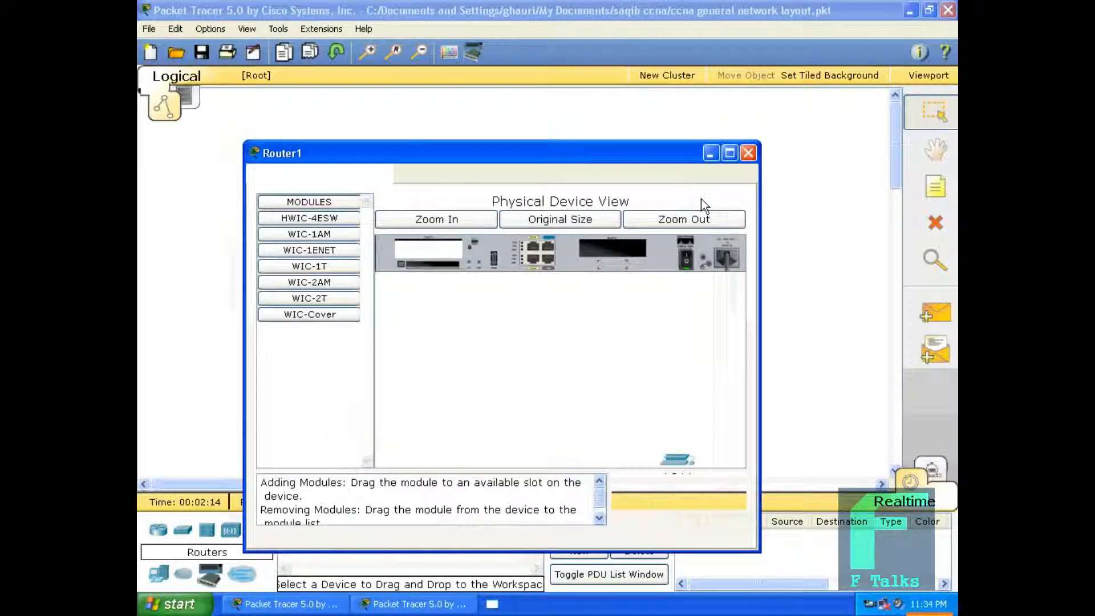
left_click(374, 176)
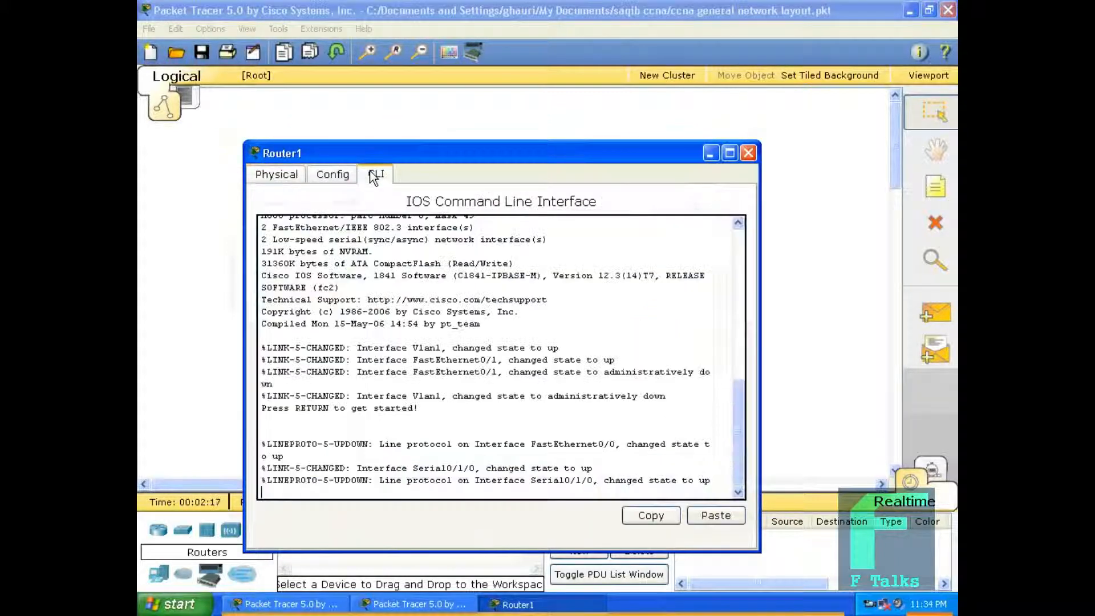
key("Return")
key("Return")
type("en")
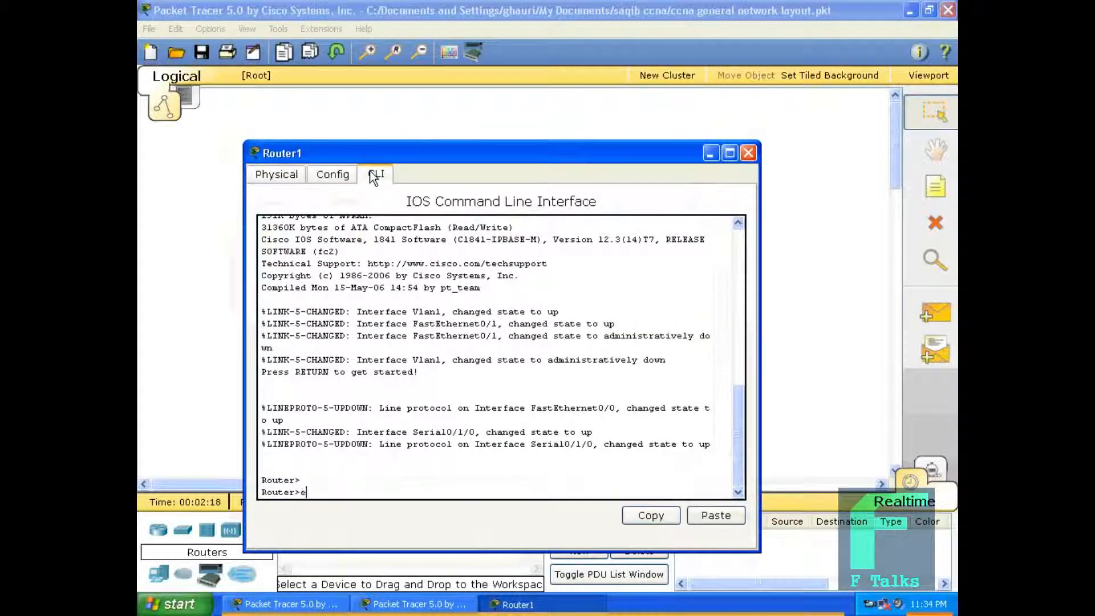
key("Tab")
key("Return")
Step: Enter global configuration mode on Router1 with configure terminal
type("config")
key("Tab")
type("ter")
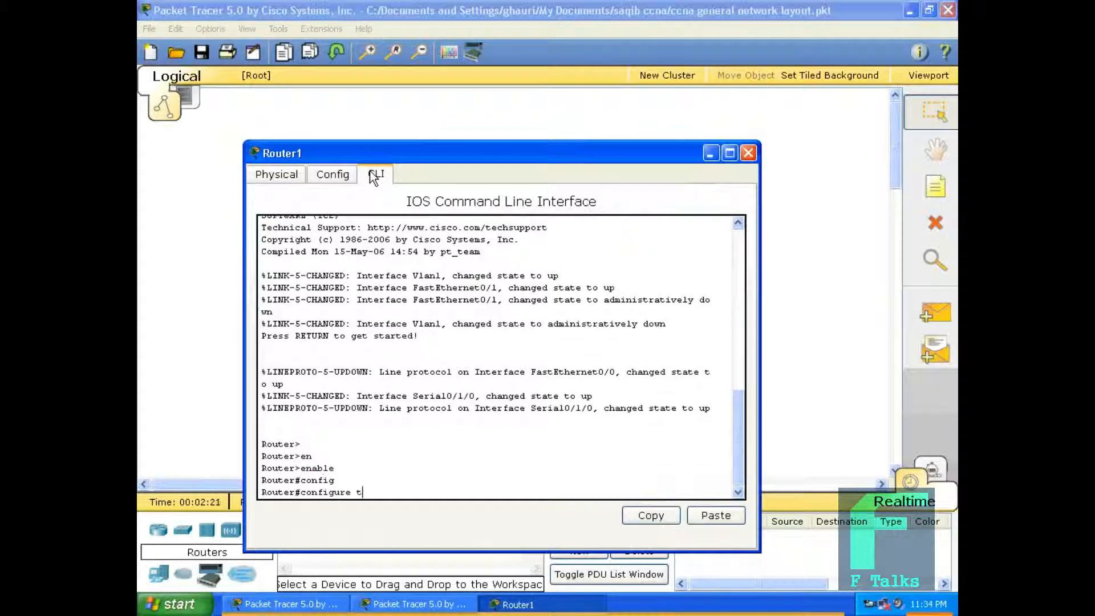
key("Tab")
key("Return")
Step: Add a default route on Router1 with ip route 0.0.0.0 0.0.0.0 1.1.1.1, exit configuration mode and close its window
type("ip roue")
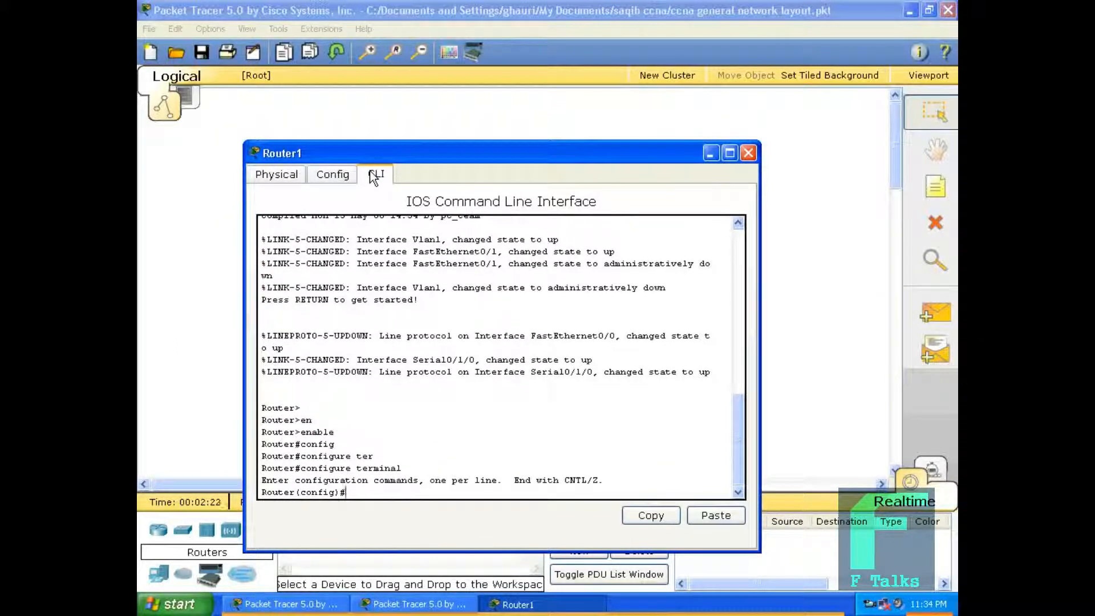
key("BackSpace")
type("te 0.0.0.0 0.0.0.0 ")
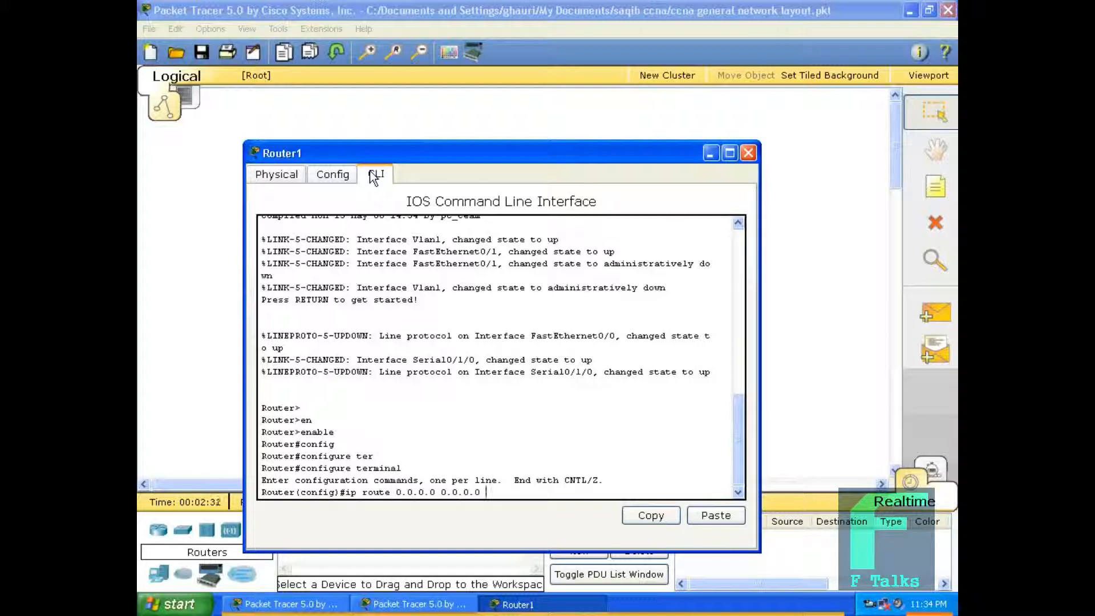
type("1.1.1.1")
key("Return")
type("exit")
key("Return")
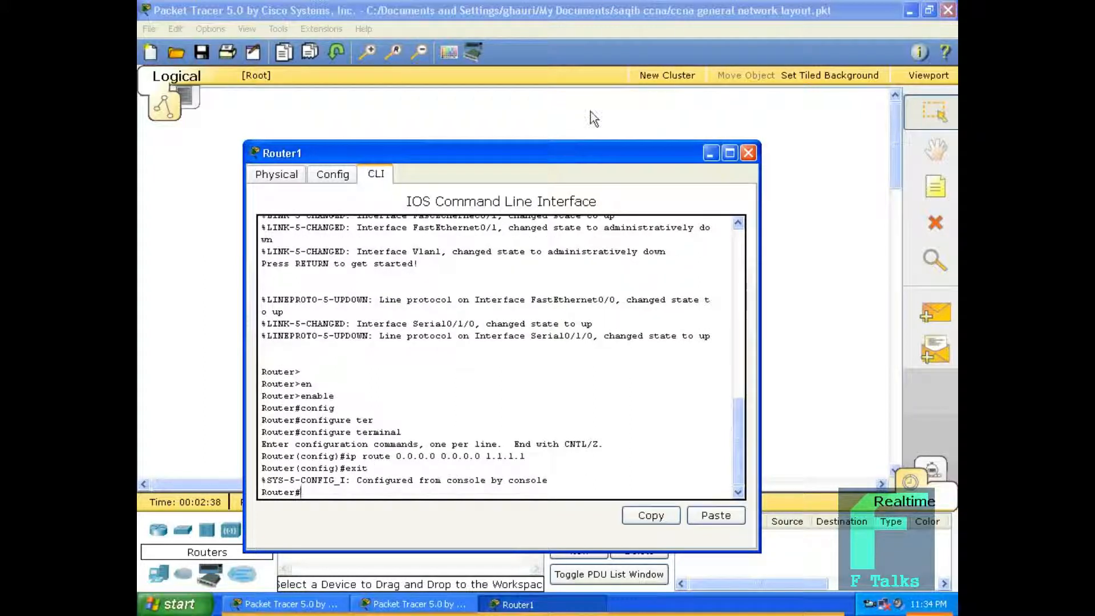
left_click(748, 153)
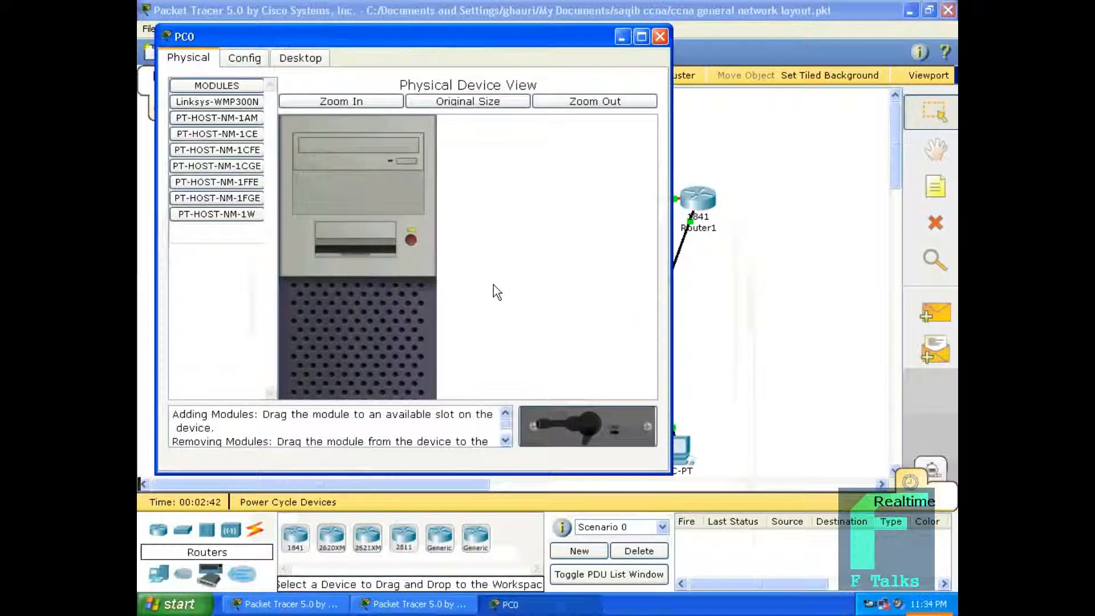
Step: Test connectivity from PC0's command prompt by pinging 173.1.1.10, and close the PC0 window
left_click(315, 62)
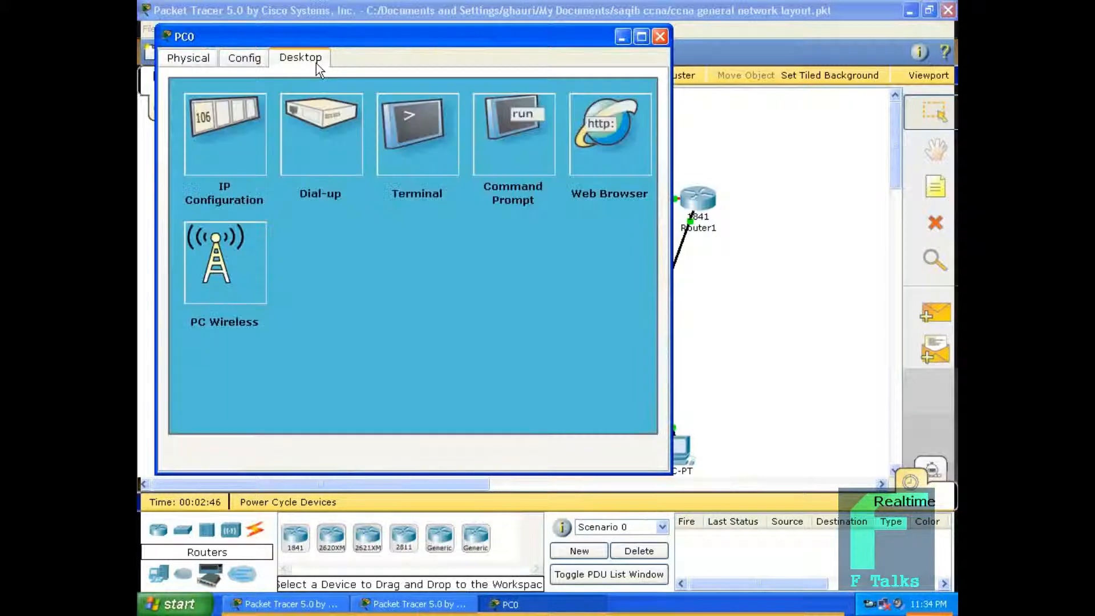
left_click(500, 147)
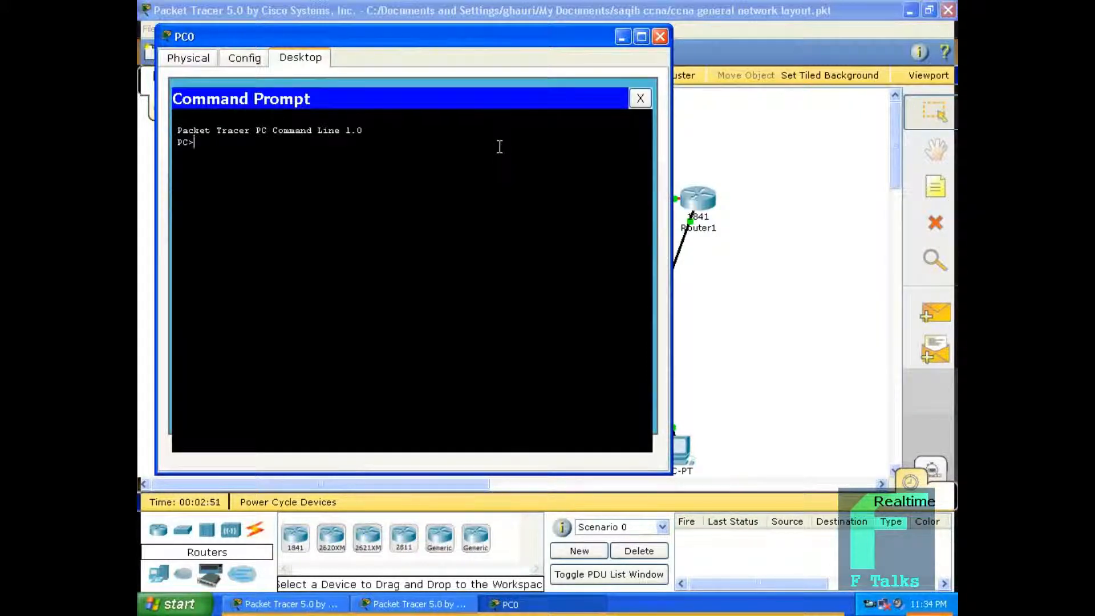
type("ping 173.1.1.10")
key("Return")
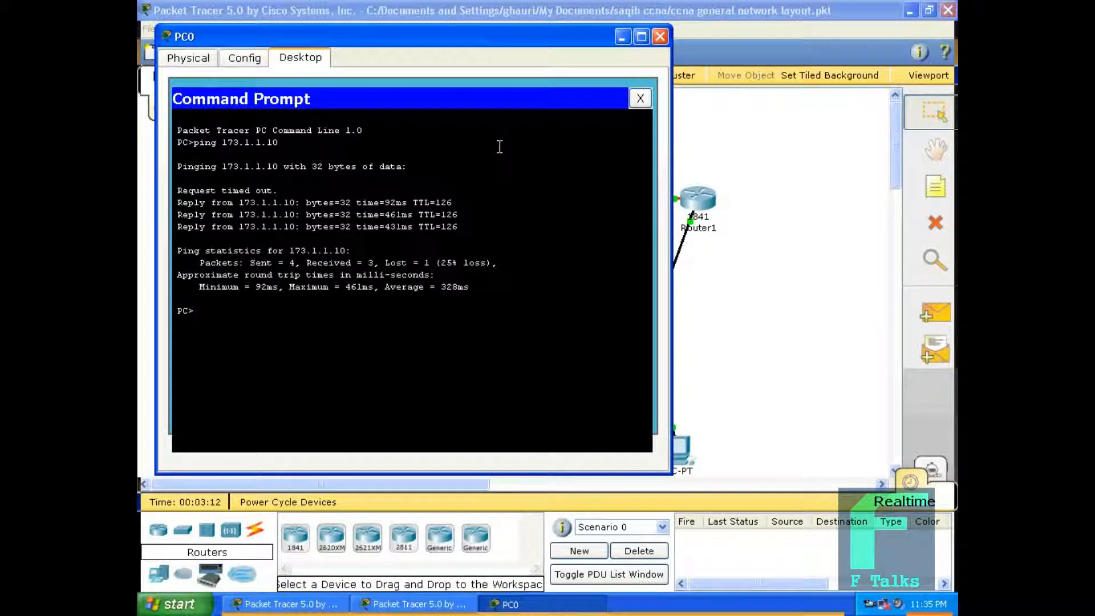
left_click(662, 38)
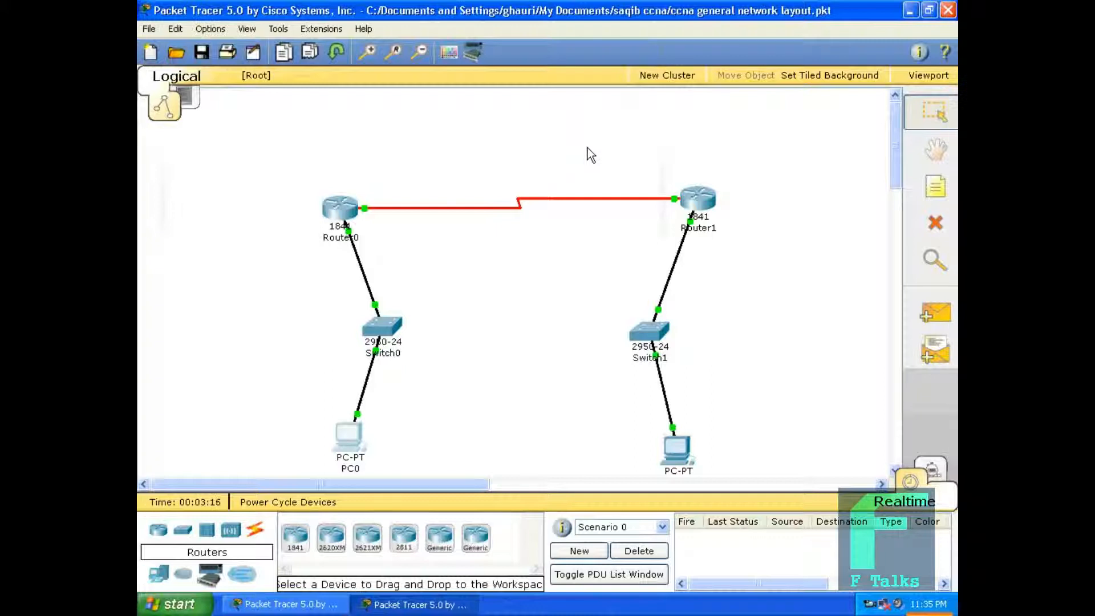